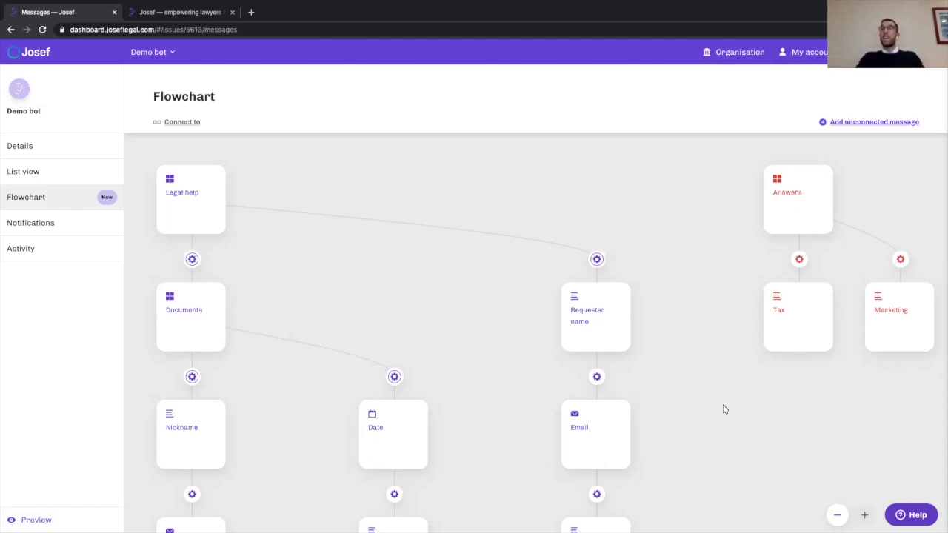
Zoom the flowchart out three steps and back in to full card size.
click(838, 515)
click(838, 515)
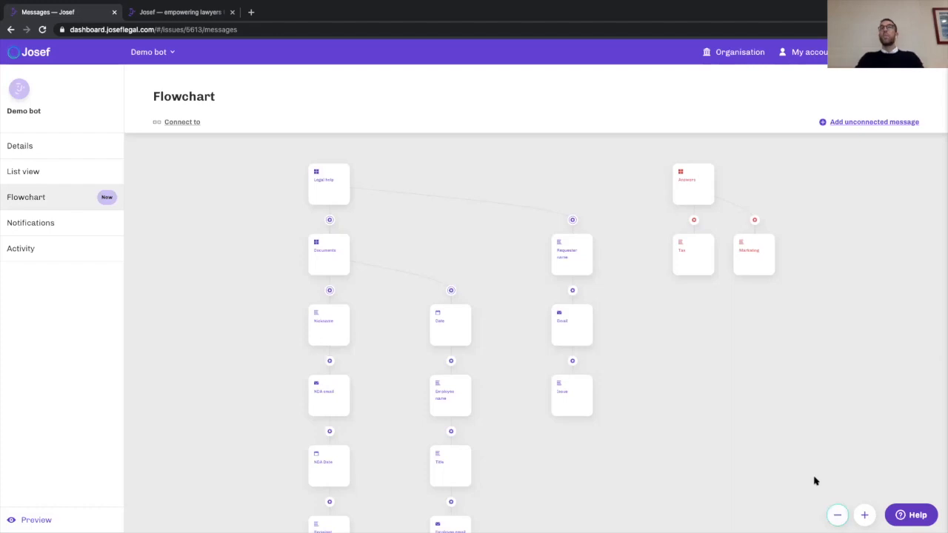
click(838, 515)
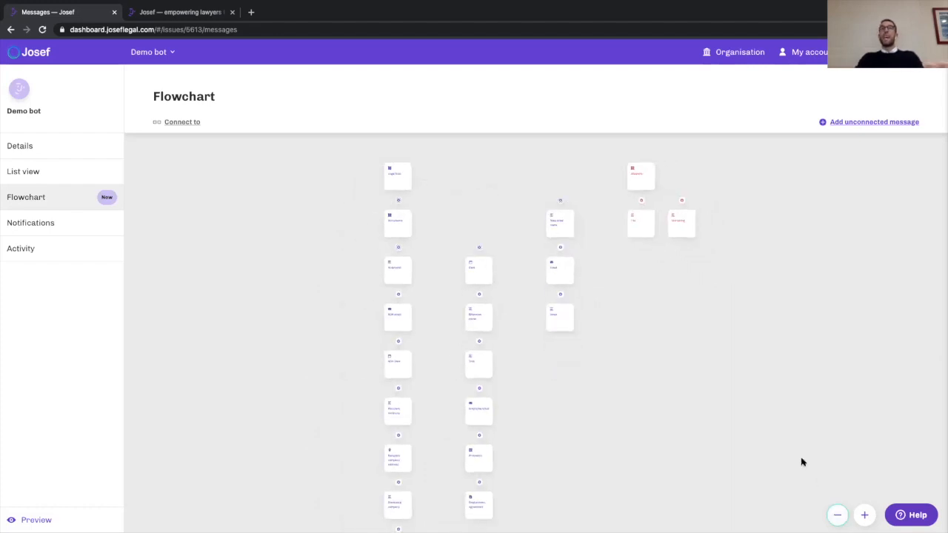
click(864, 515)
click(865, 515)
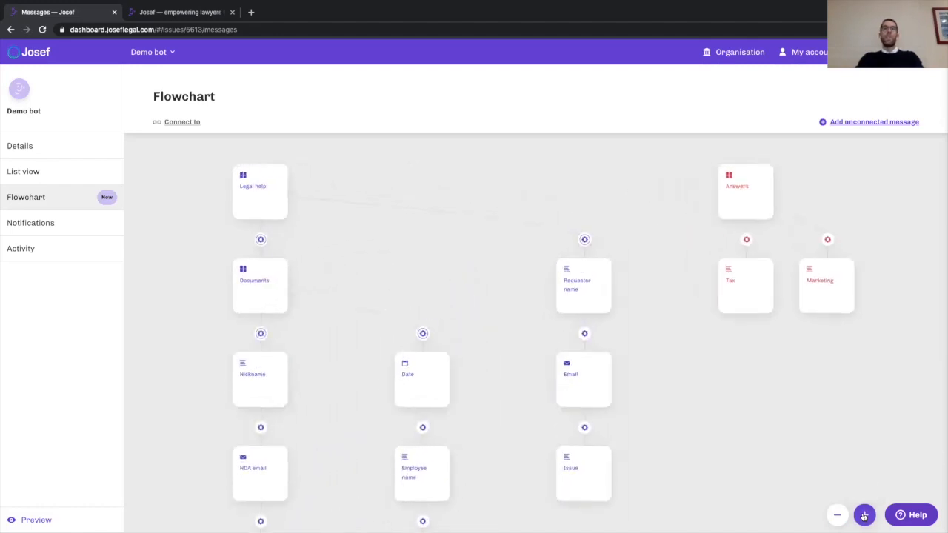
click(865, 515)
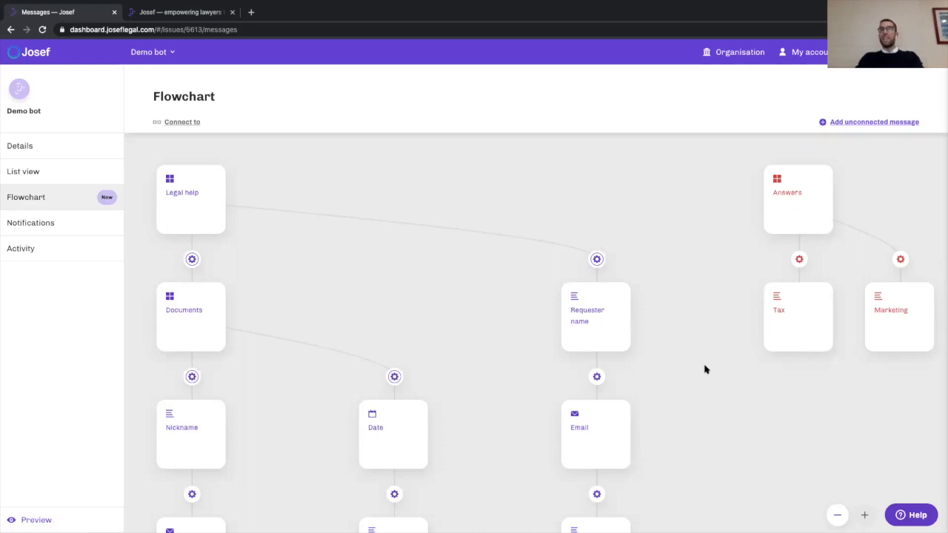
scroll(705, 369, down, 2)
scroll(705, 369, down, 2)
scroll(705, 369, down, 2)
scroll(705, 369, down, 2)
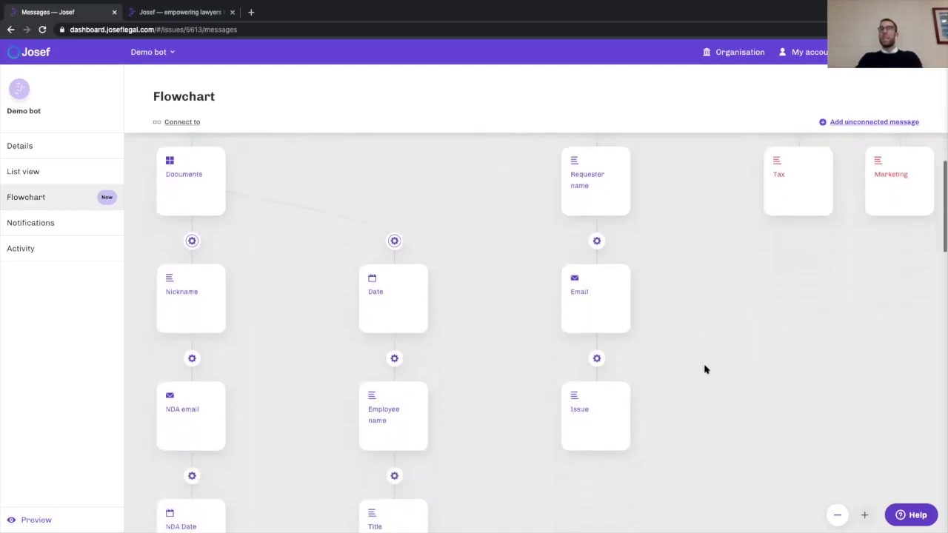
scroll(706, 369, down, 1)
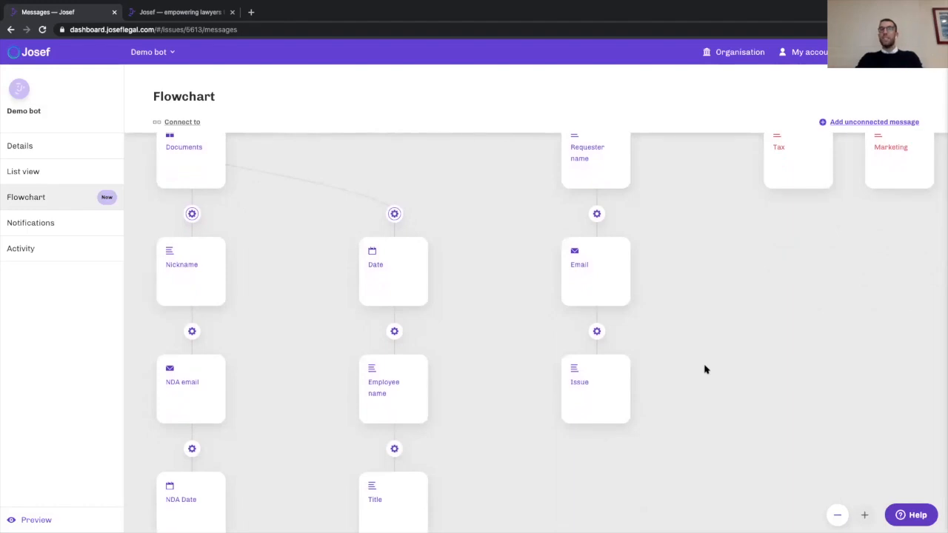
Start connecting a new message after Issue, then cancel without creating it.
click(629, 393)
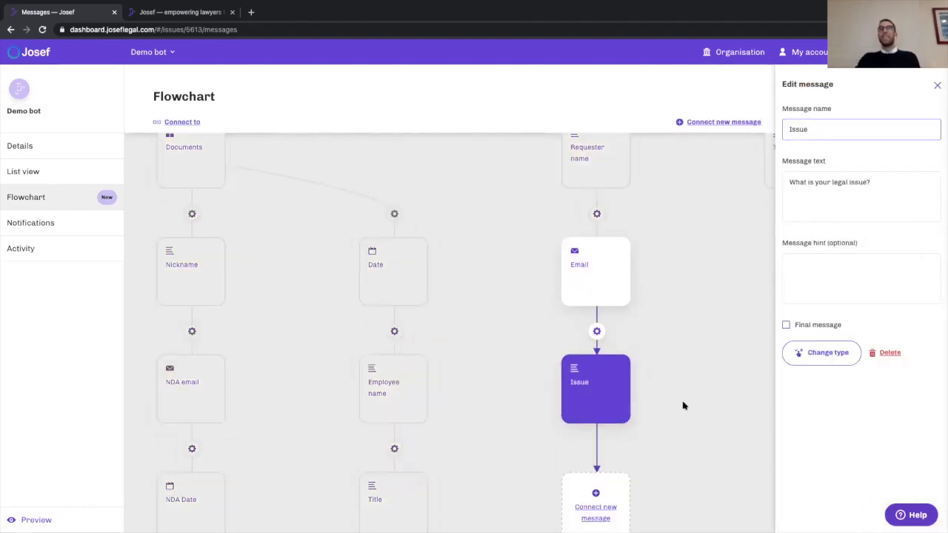
scroll(683, 405, down, 1)
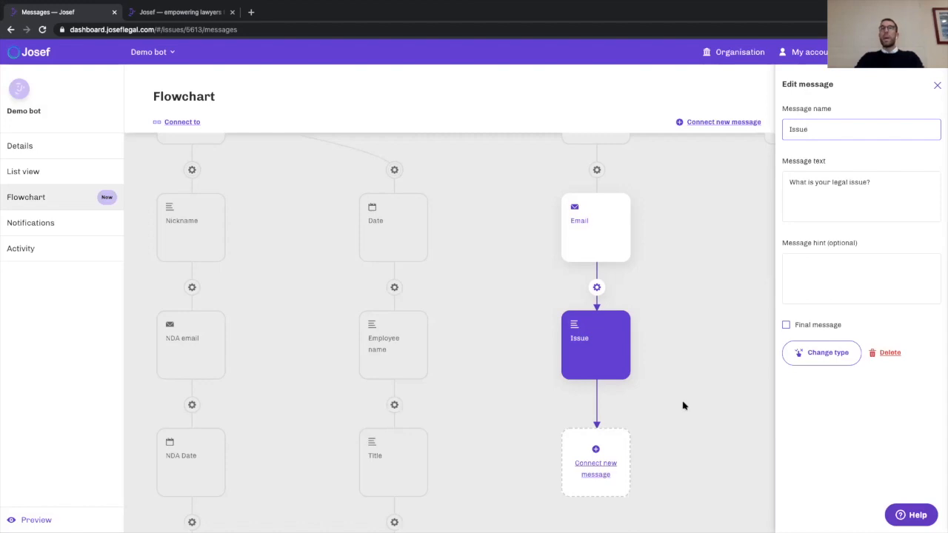
scroll(683, 406, down, 1)
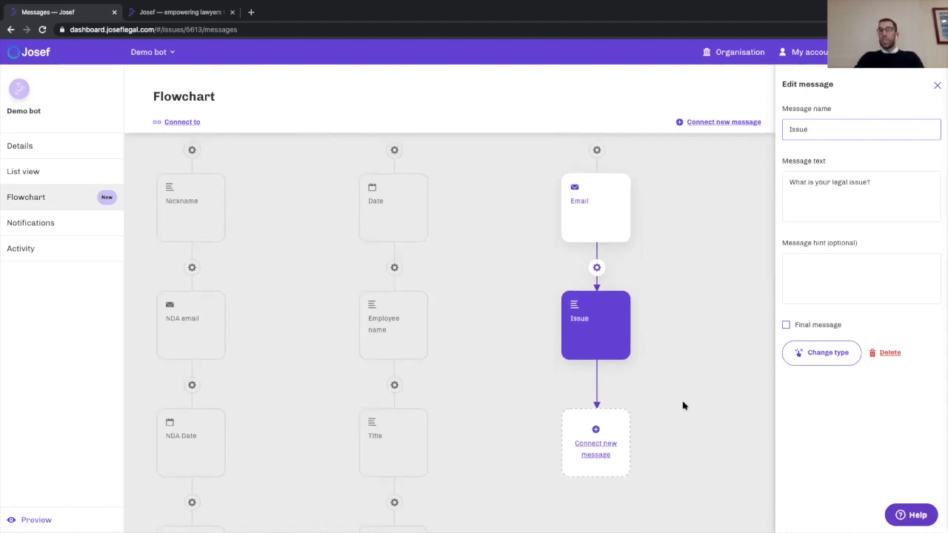
click(596, 443)
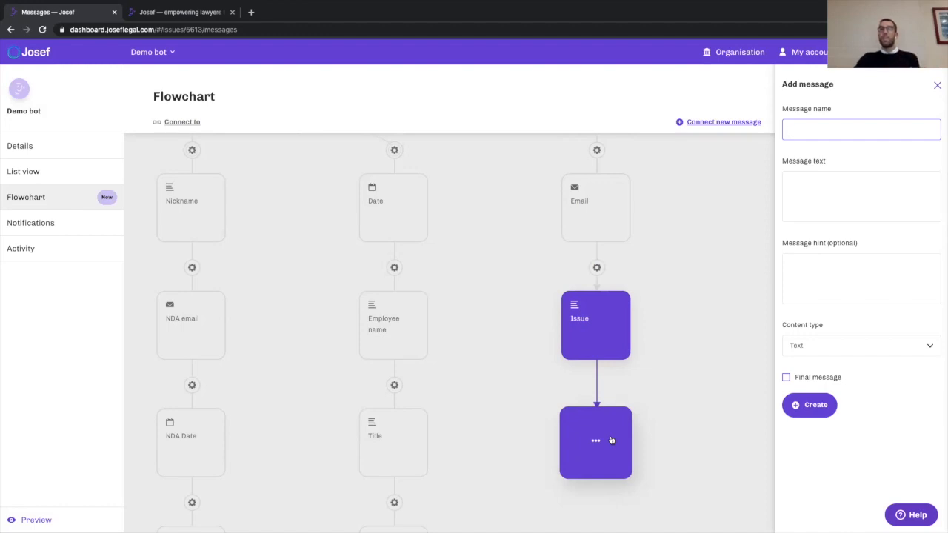
click(663, 421)
scroll(717, 407, up, 5)
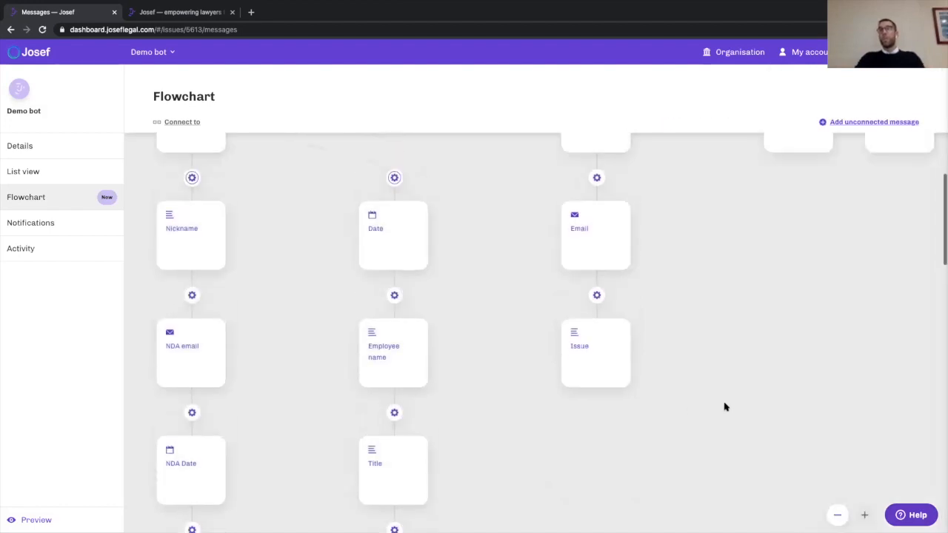
scroll(725, 407, up, 2)
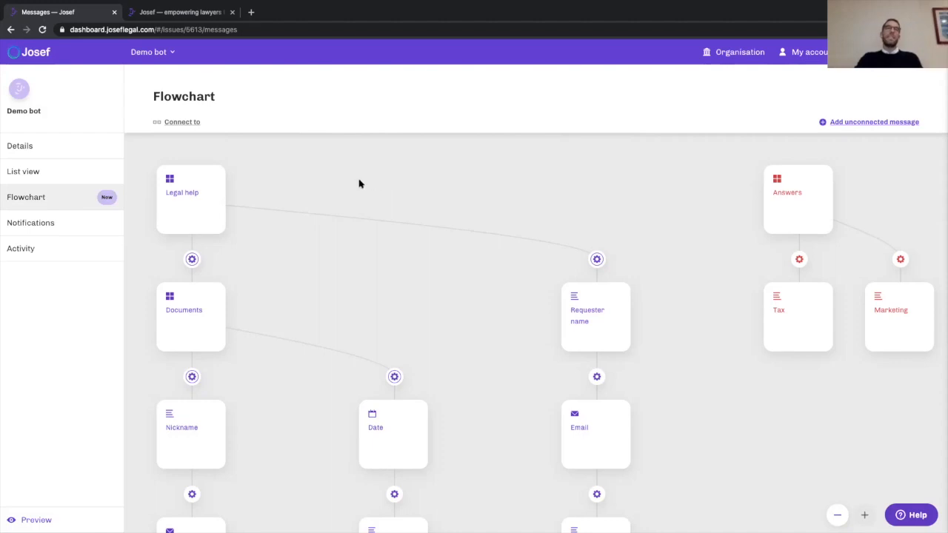
click(218, 206)
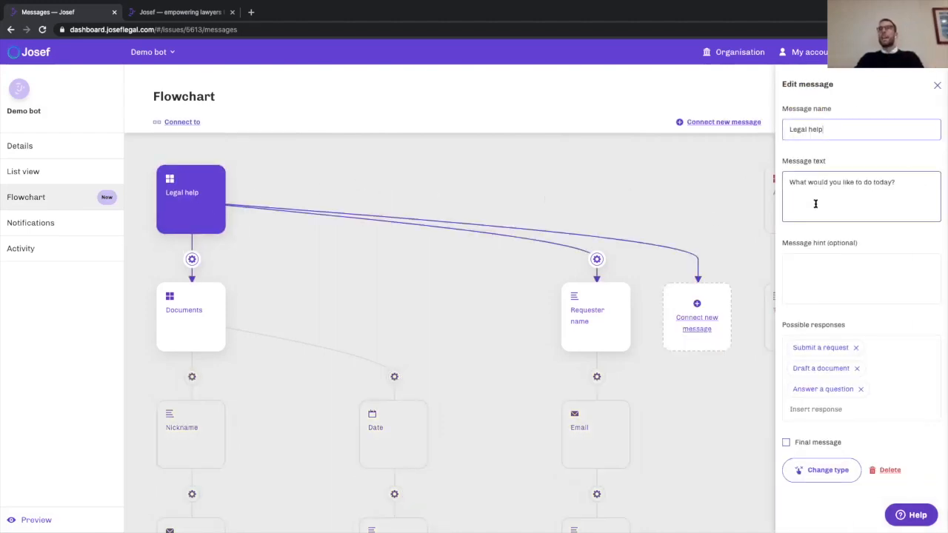
scroll(715, 219, right, 1)
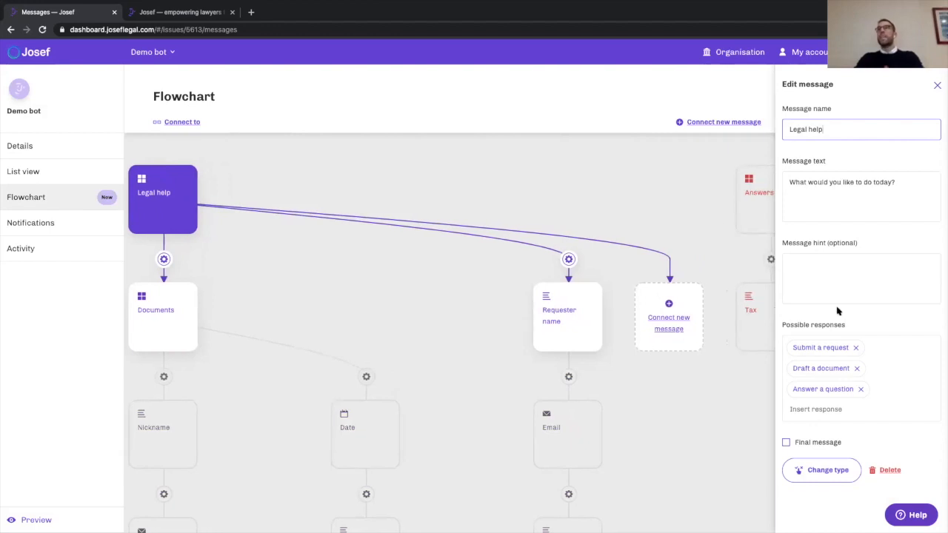
click(607, 194)
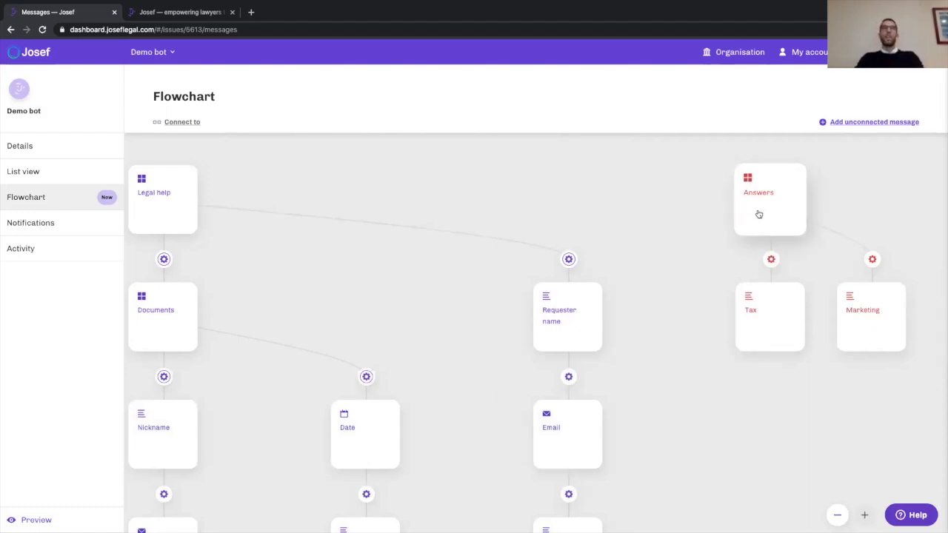
scroll(694, 221, left, 2)
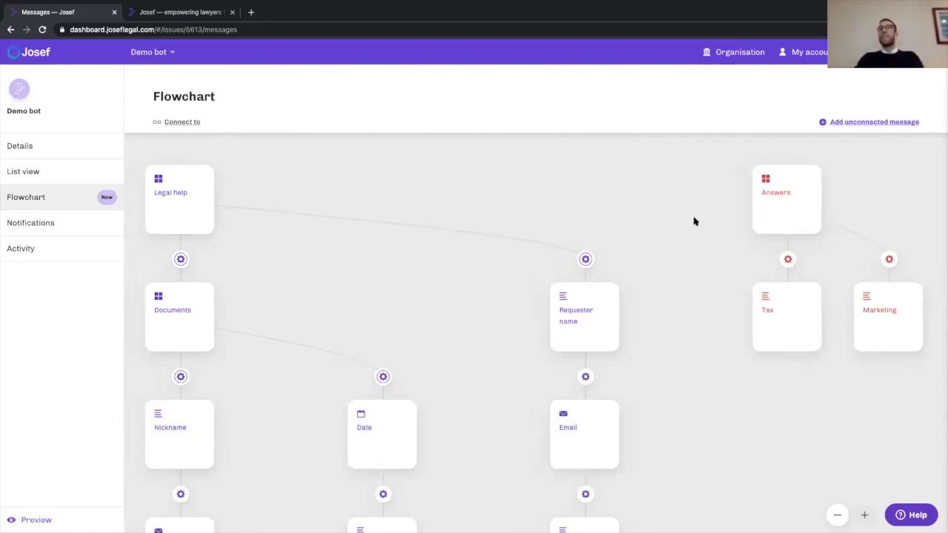
scroll(694, 221, down, 1)
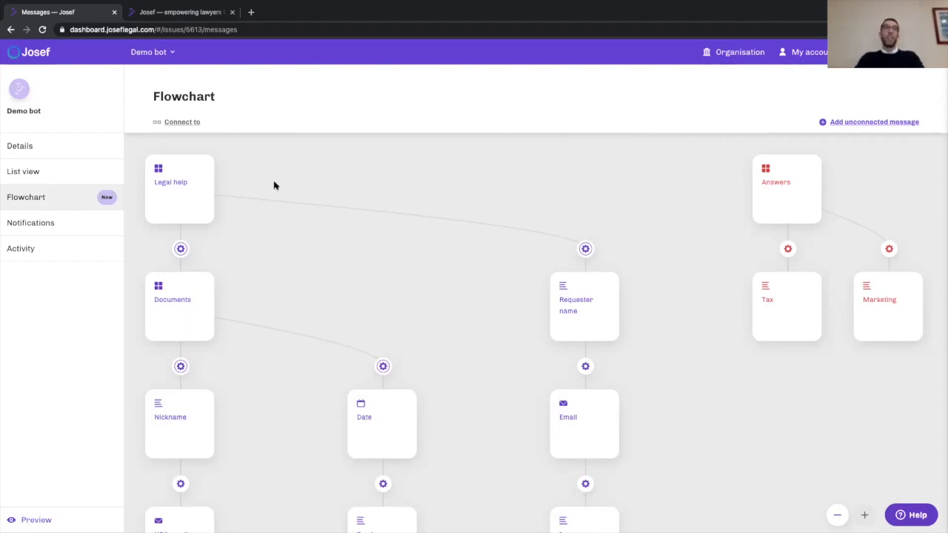
Connect Legal help to the Answers message and return to the full flowchart overview.
click(192, 194)
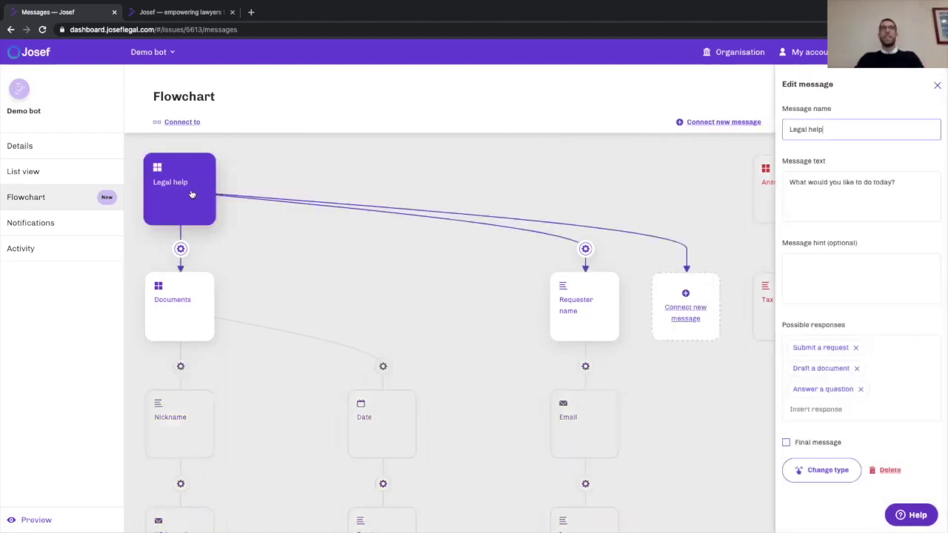
click(182, 121)
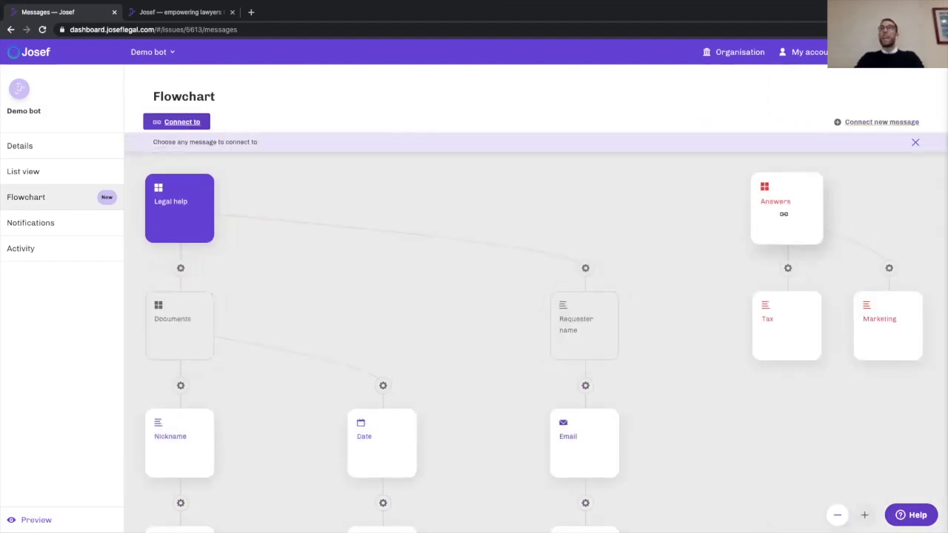
click(784, 214)
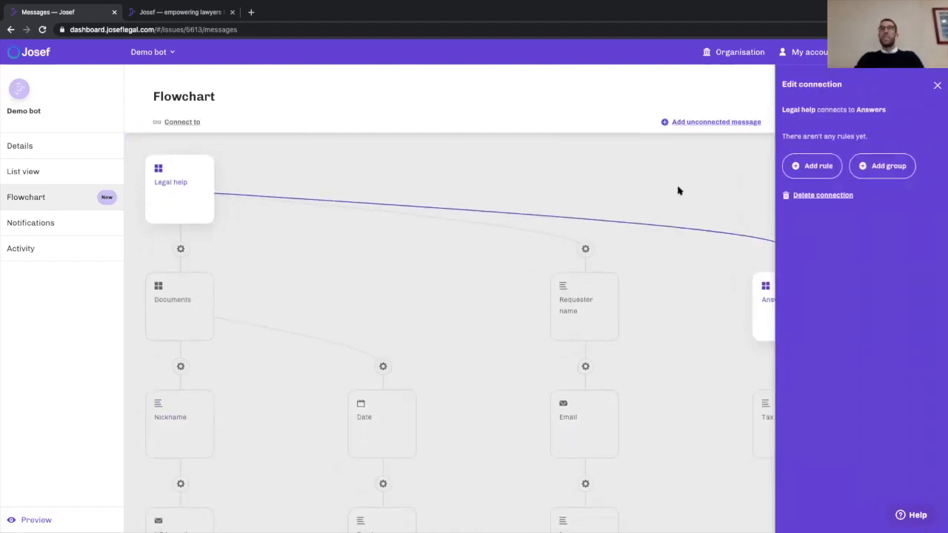
click(678, 191)
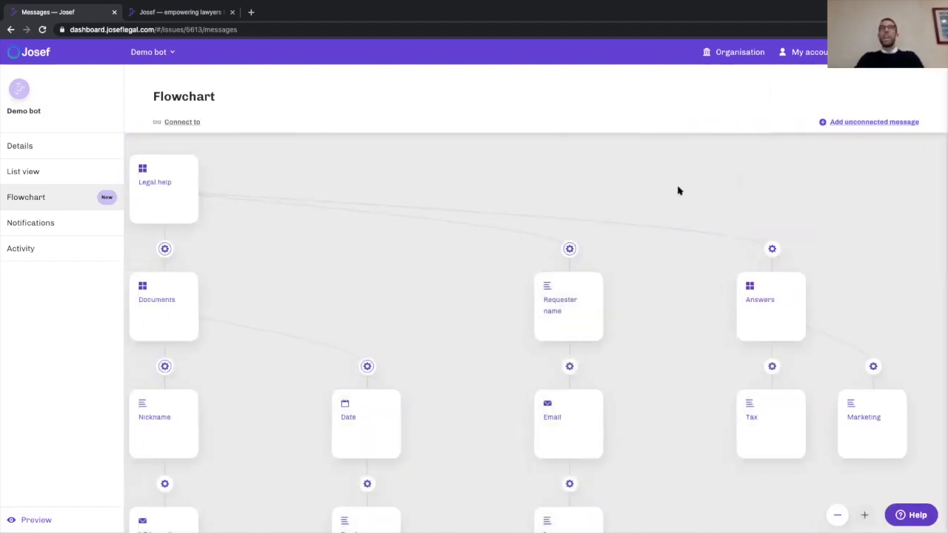
click(838, 515)
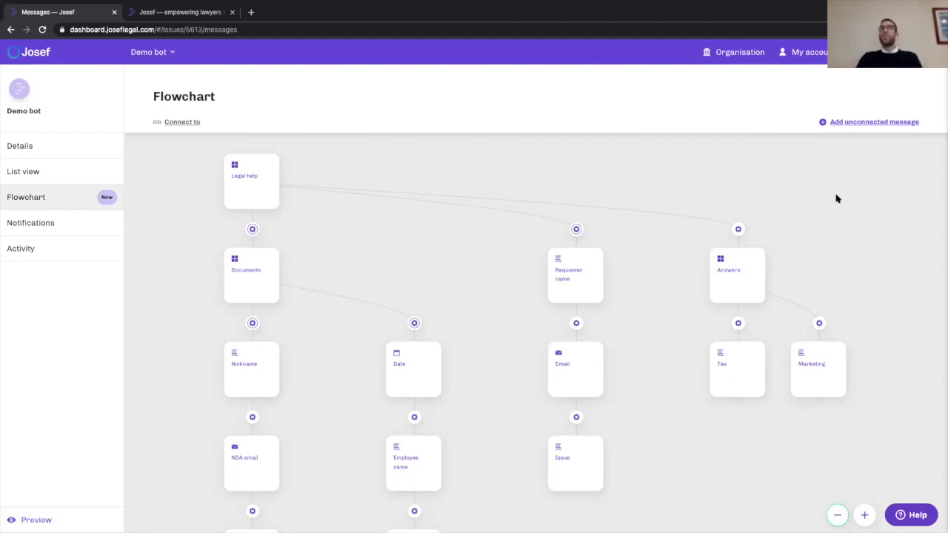
Delete the Legal help→Answers connection so Answers stands alone.
click(738, 229)
click(808, 197)
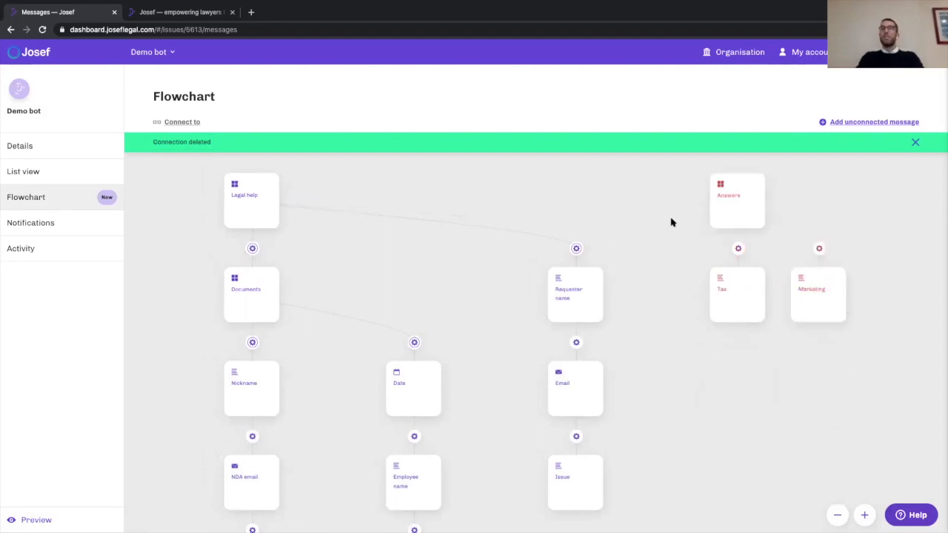